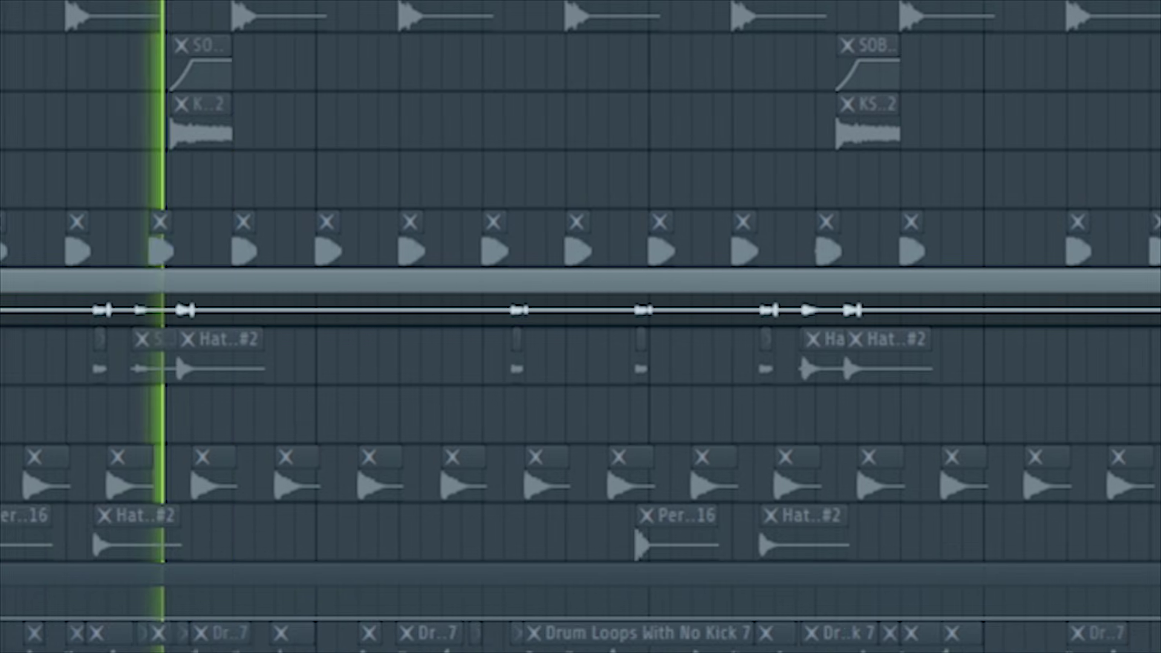
- Inspect the Fruity parametric EQ 2 curve on the mixer track used by the Track 21 drum loop
scroll(406, 345, down, 2)
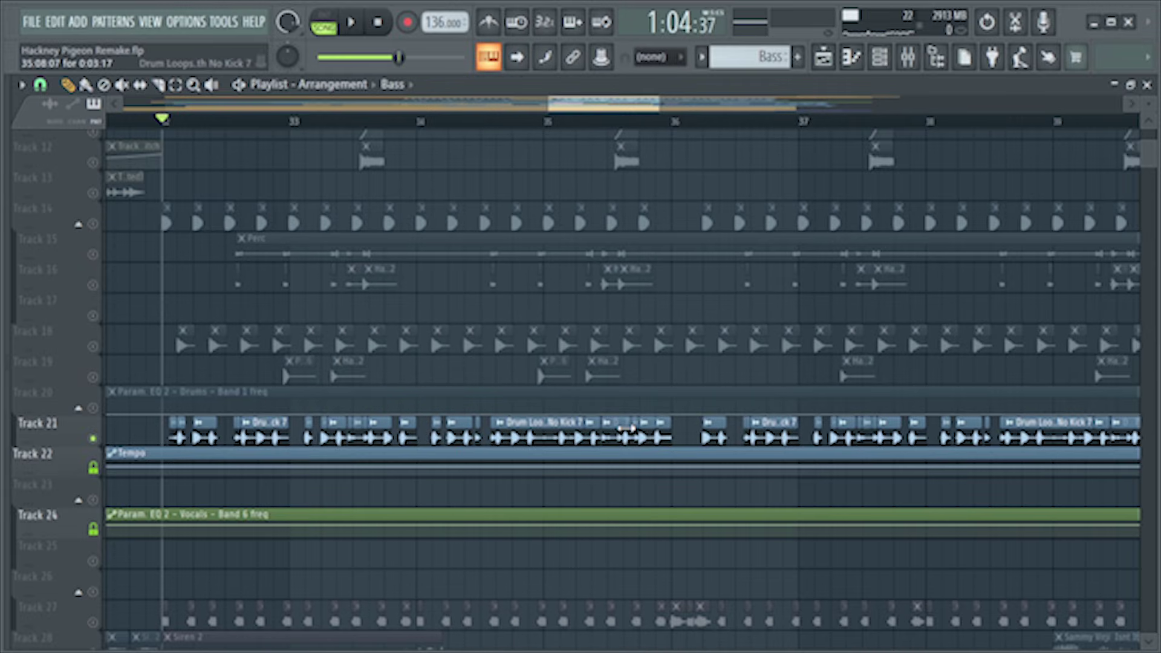
double_click(624, 428)
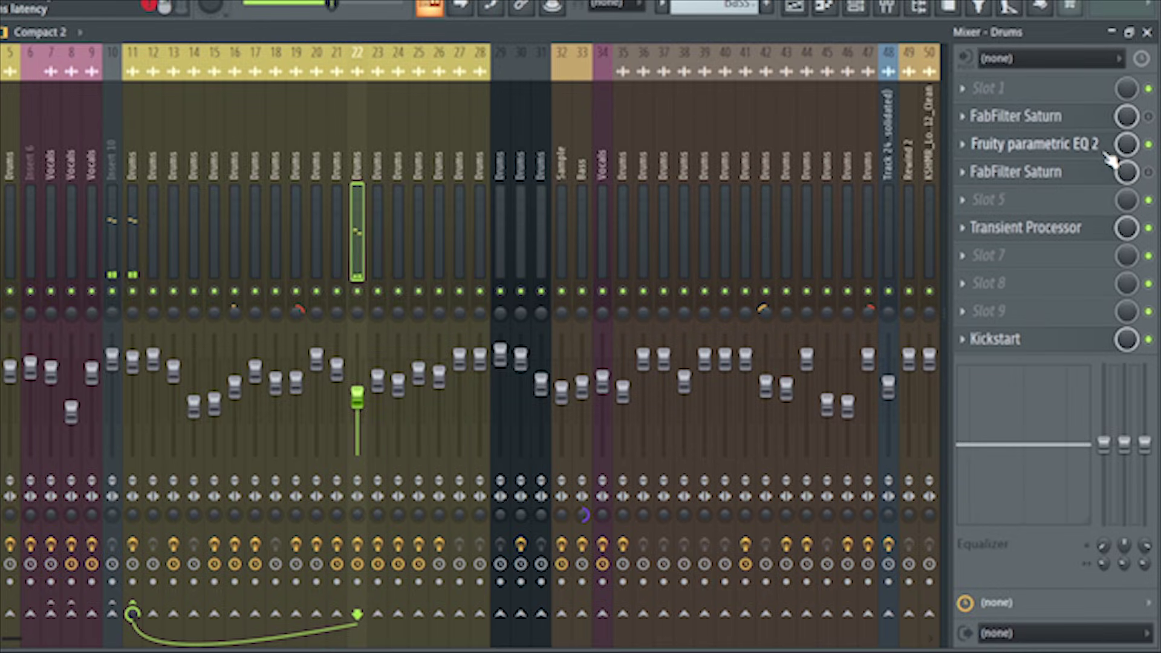
click(1096, 147)
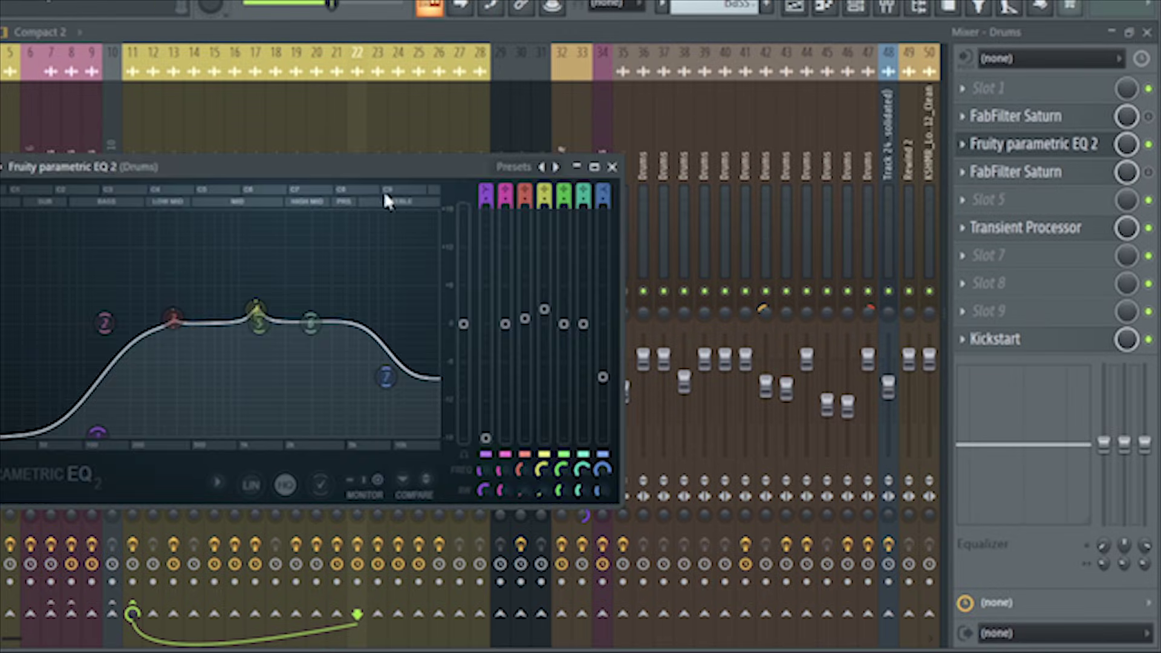
drag(375, 171, 435, 139)
key(Escape)
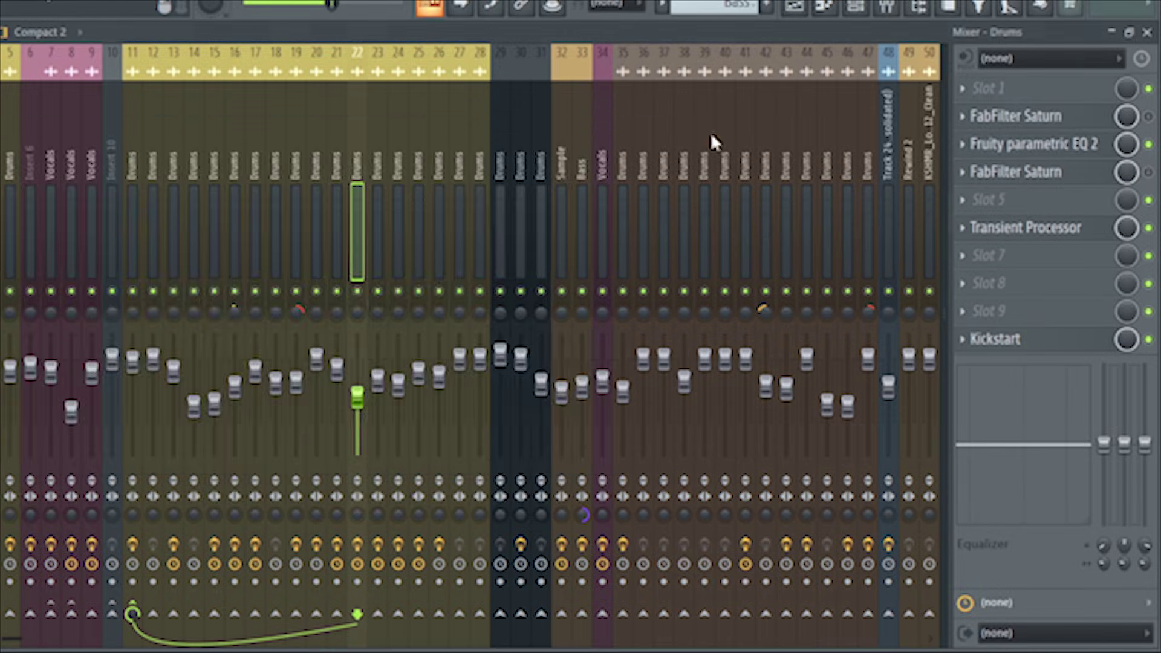
- Play the track and lower the Release of the Transient Processor on the drum loop's mixer track
click(1021, 229)
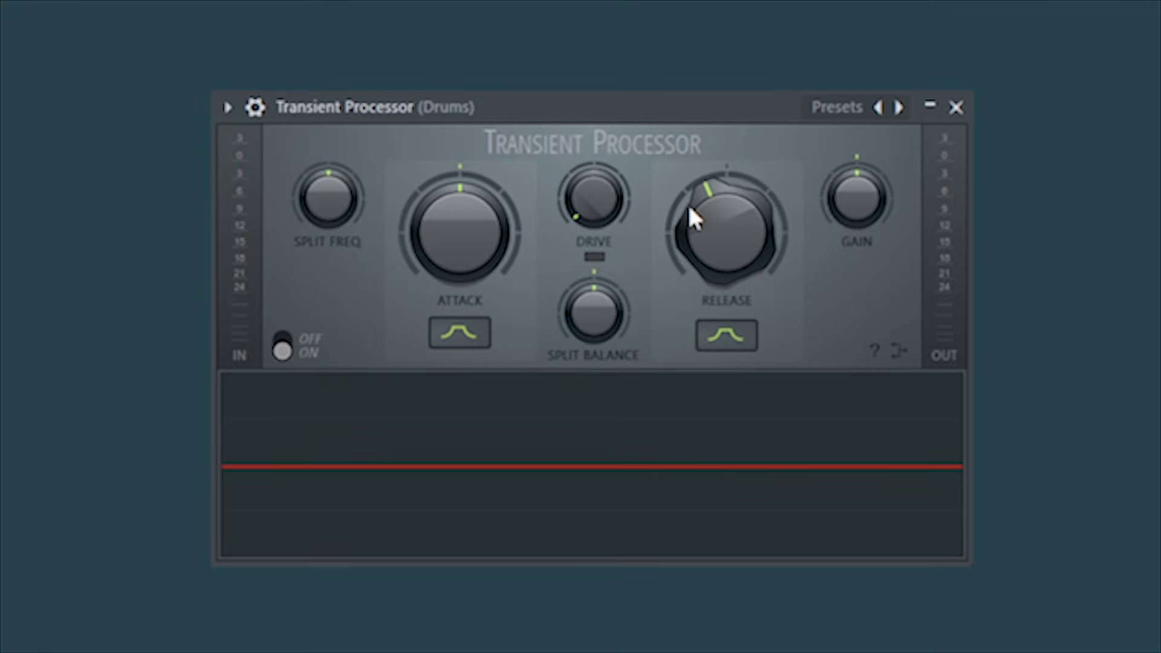
key(space)
drag(754, 208, 754, 260)
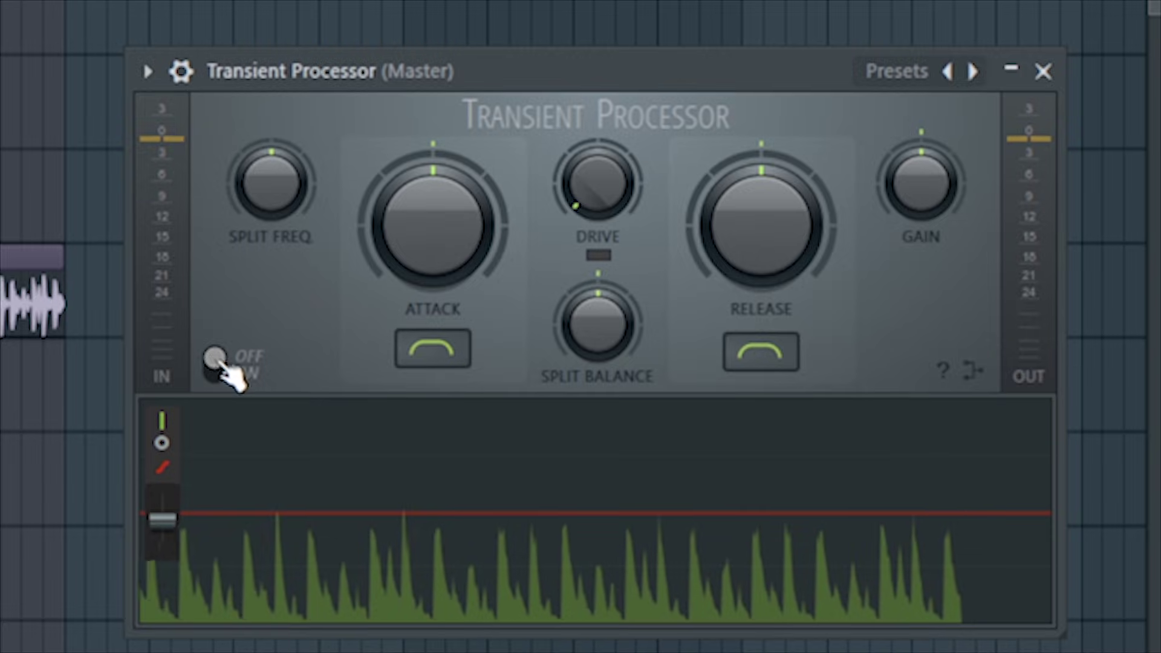
- Enable the master's Transient Processor, raise its Attack and reduce its Release, using the square shape for both
click(223, 363)
drag(785, 220, 785, 290)
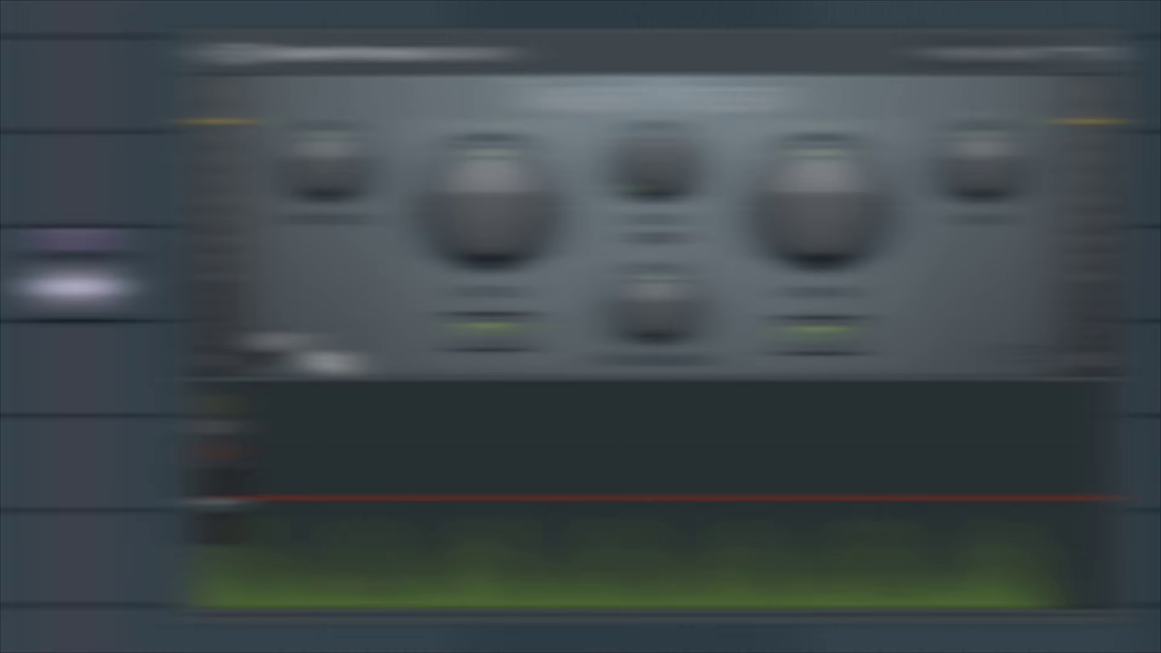
click(603, 299)
drag(798, 233, 798, 303)
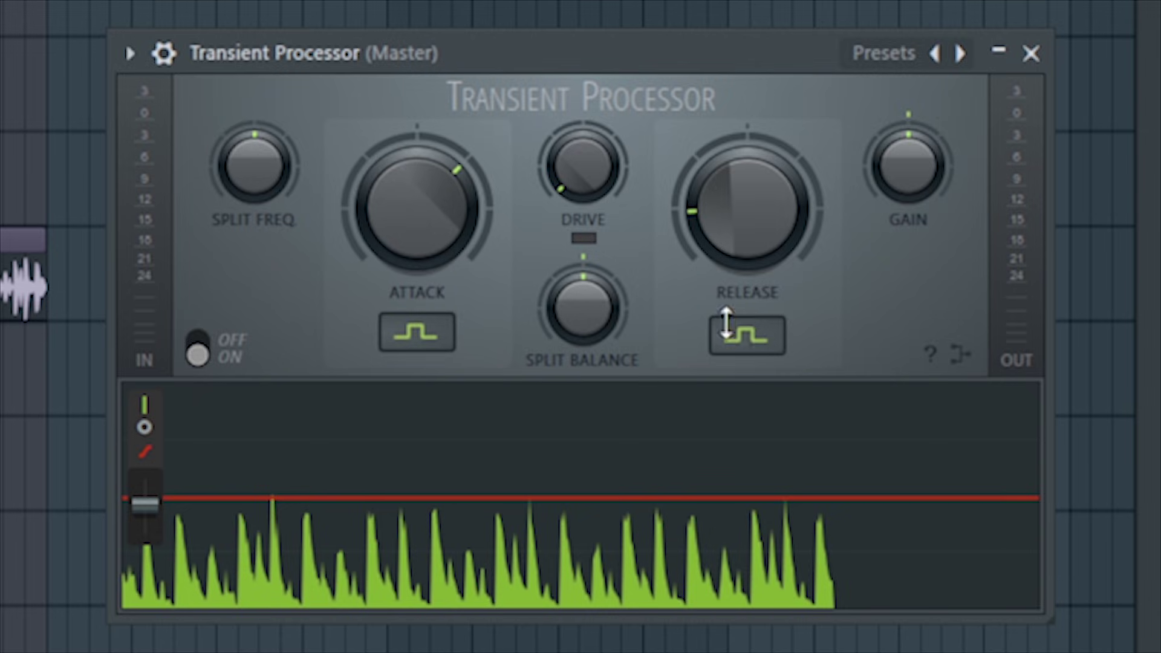
drag(798, 234, 798, 241)
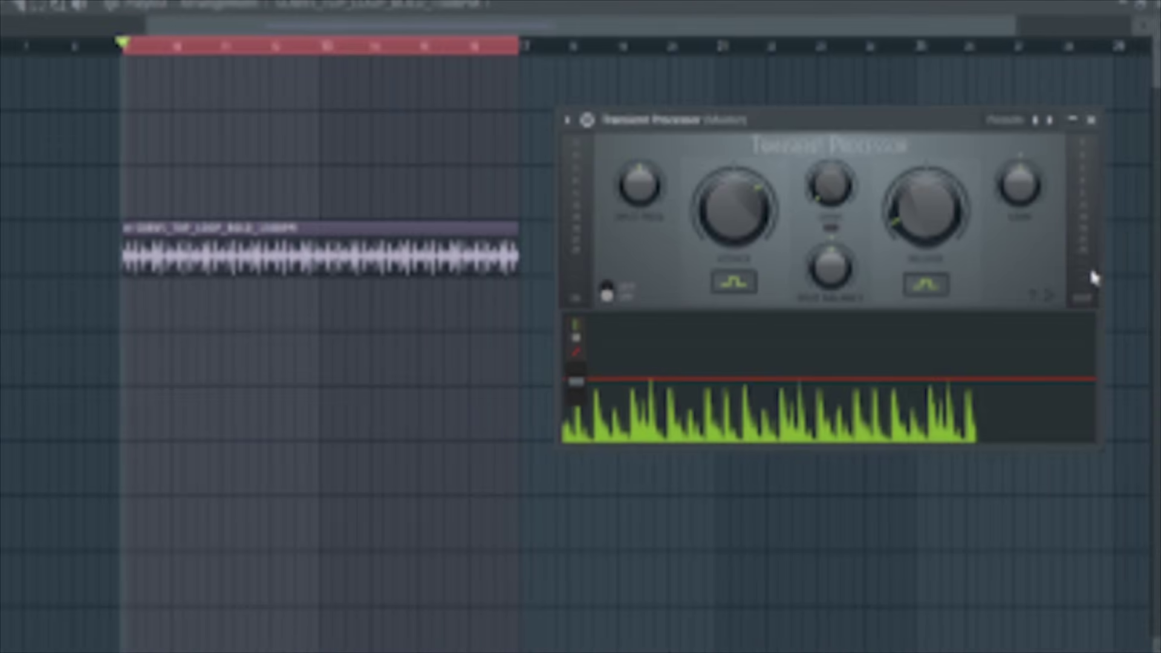
- While playing the top loop, set Release to minimum and Attack to maximum, and raise Drive slightly in the Transient Processor
key(space)
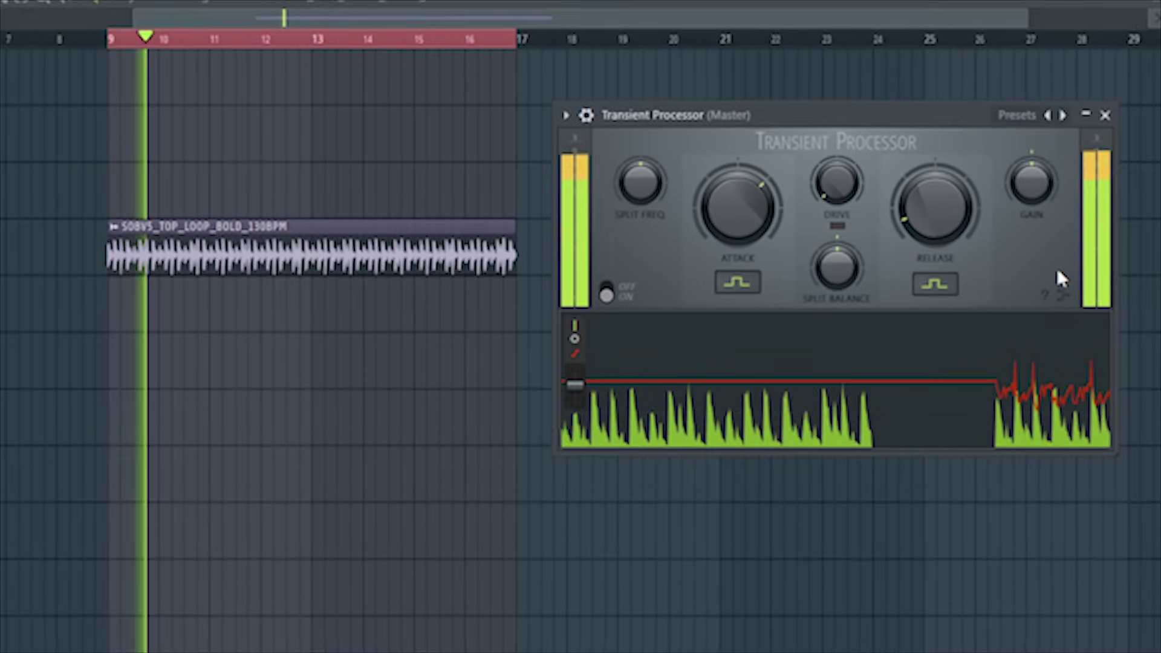
scroll(935, 204, down, 2)
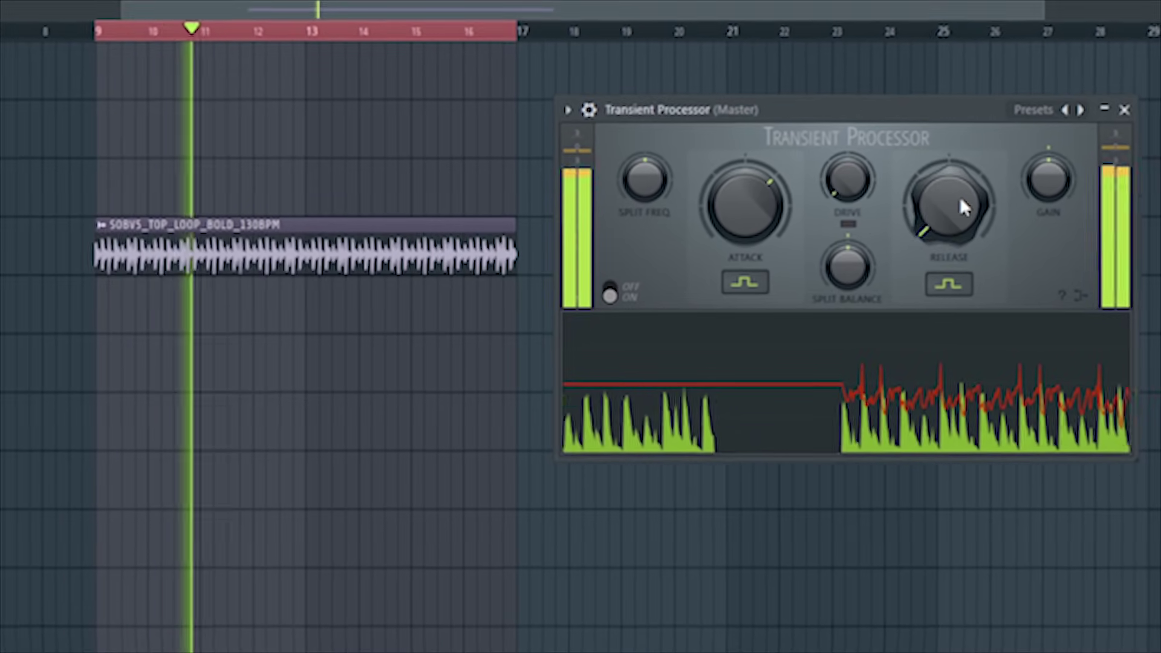
drag(743, 205, 743, 260)
drag(762, 201, 762, 139)
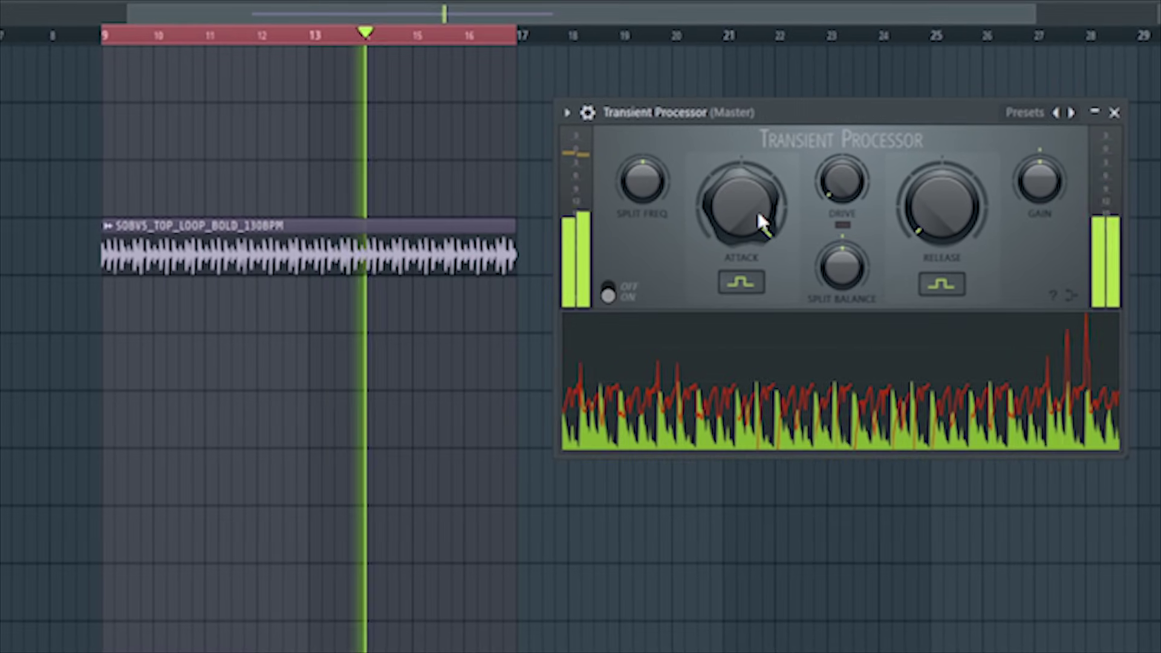
drag(850, 194, 850, 178)
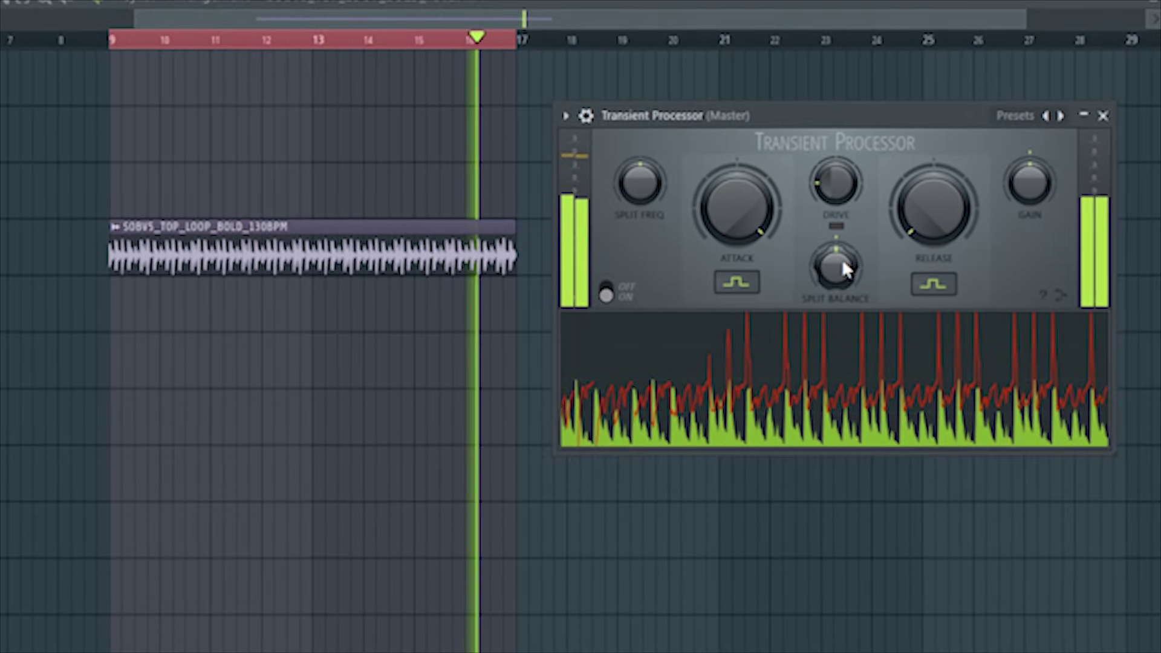
- Compare the top loop with the Transient Processor bypassed and enabled during playback
click(605, 295)
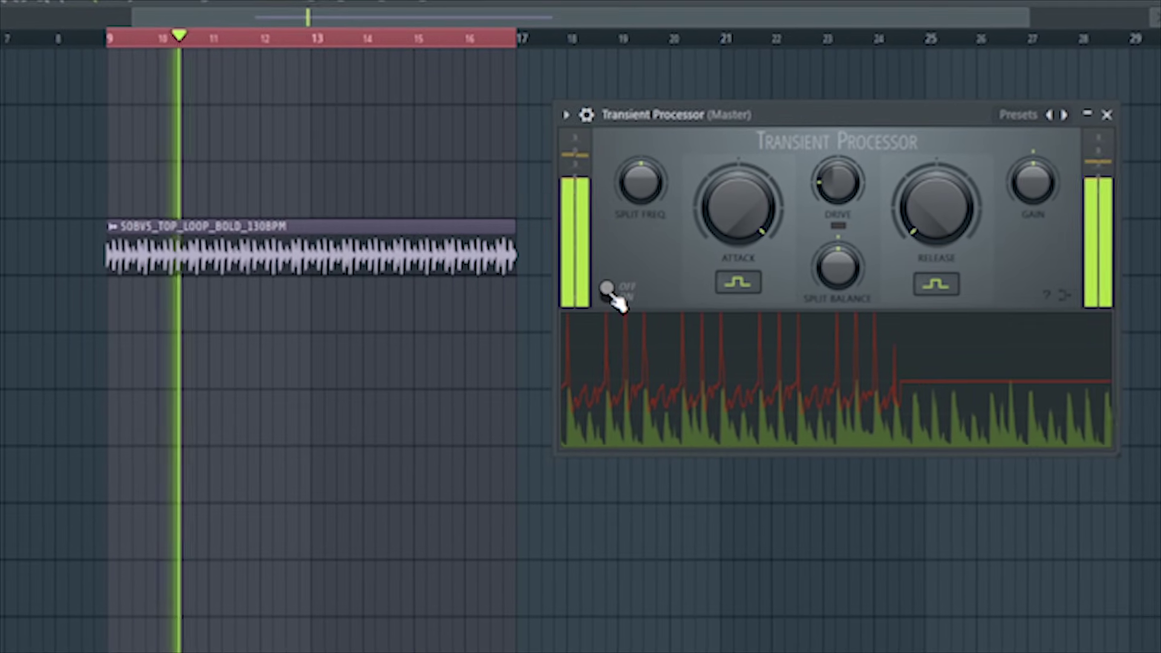
click(608, 292)
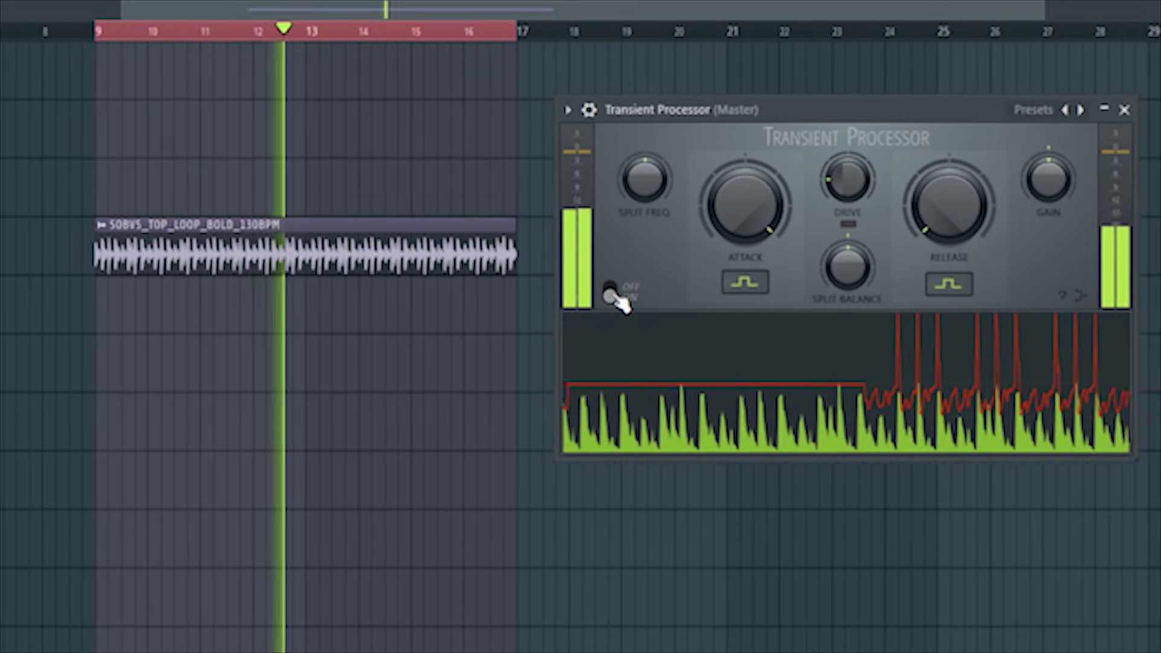
click(611, 293)
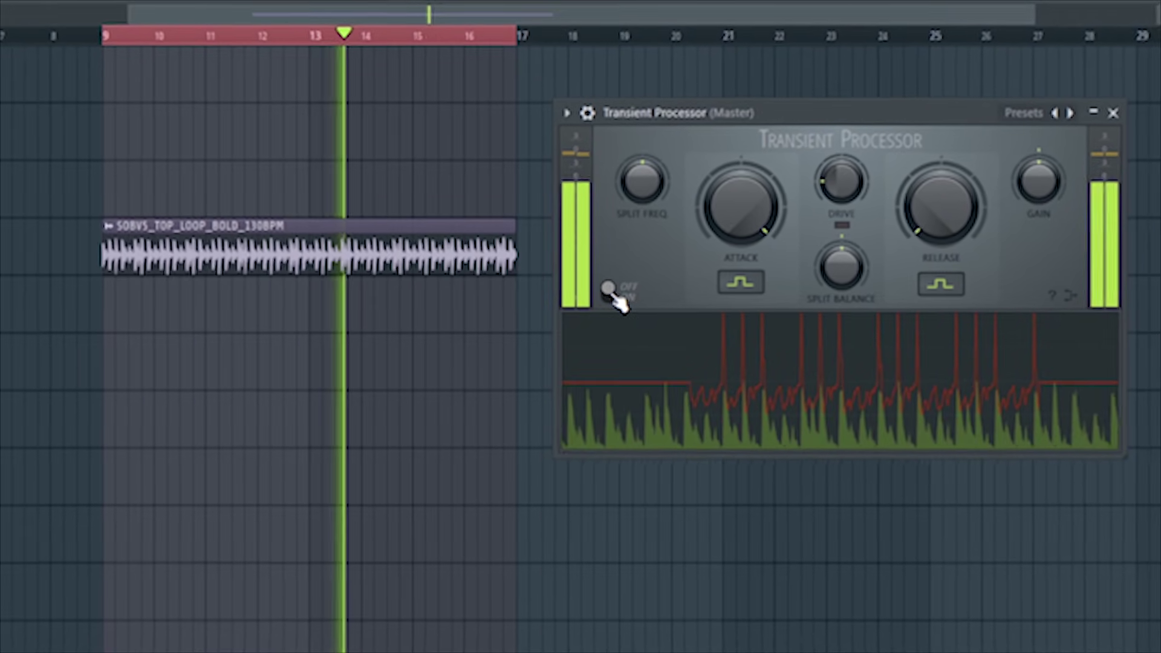
click(611, 291)
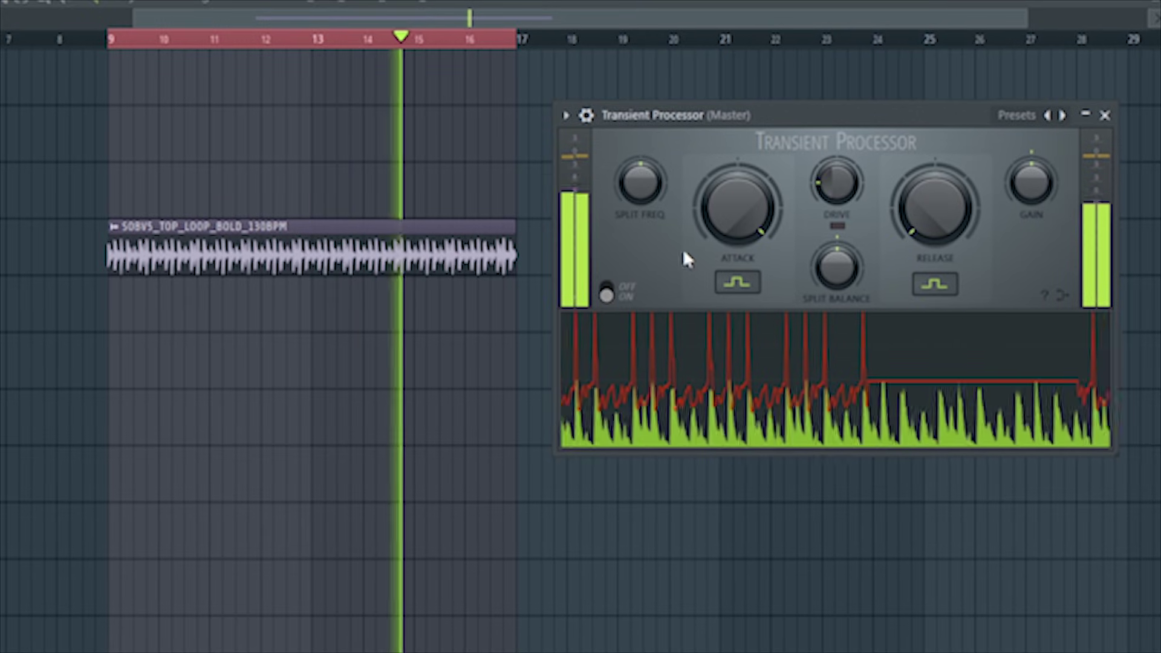
right_click(744, 237)
click(804, 249)
right_click(931, 208)
click(965, 223)
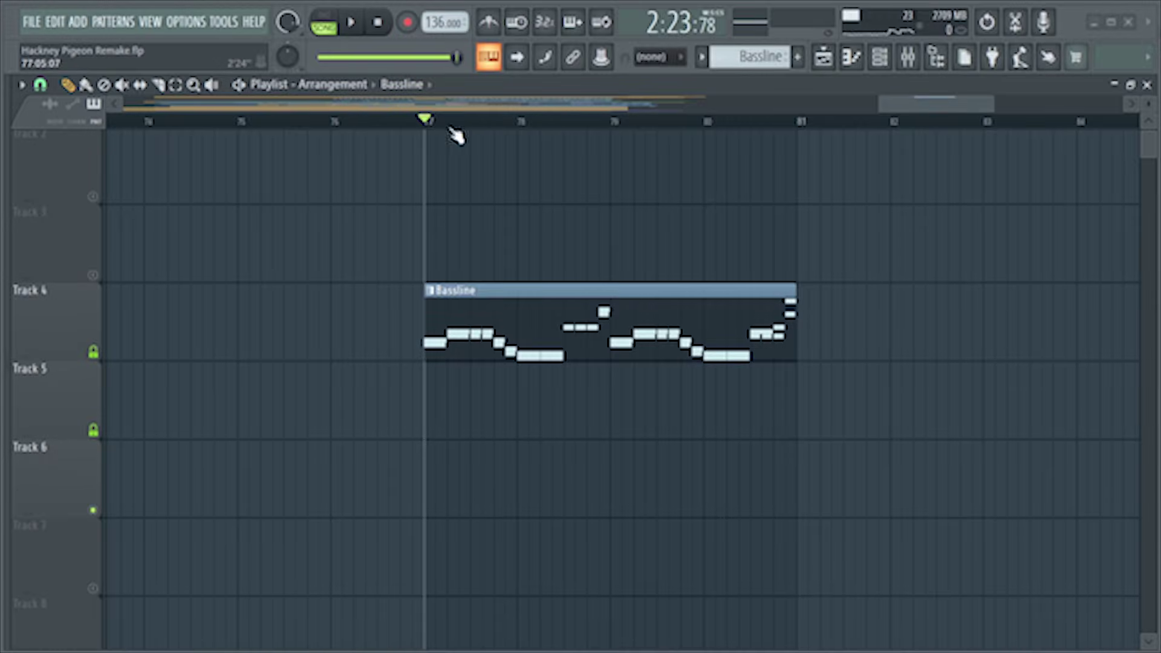
- Play back the Bassline clip and look through the Beethoven sample clips in the arrangement
key(space)
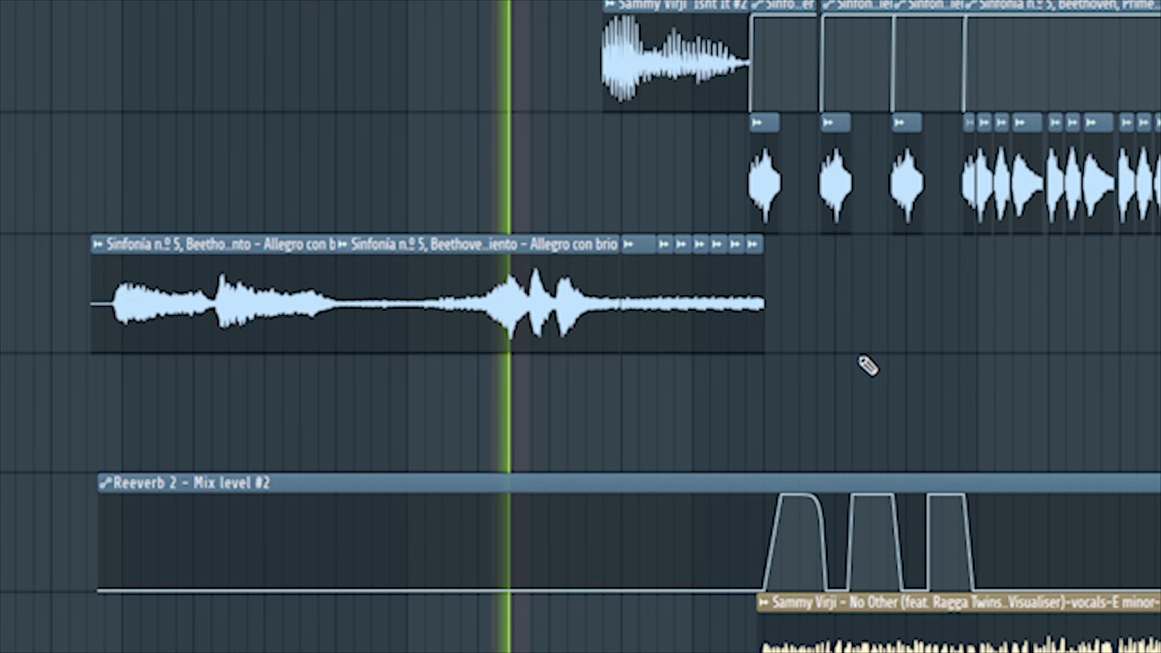
scroll(870, 332, up, 3)
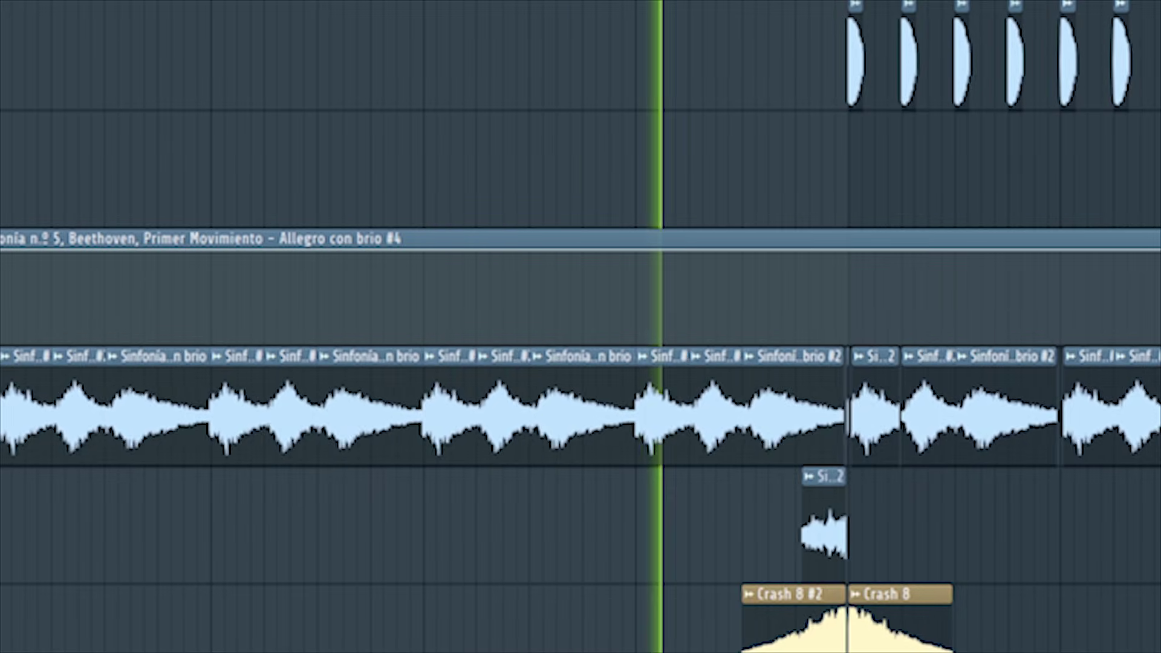
scroll(623, 88, down, 3)
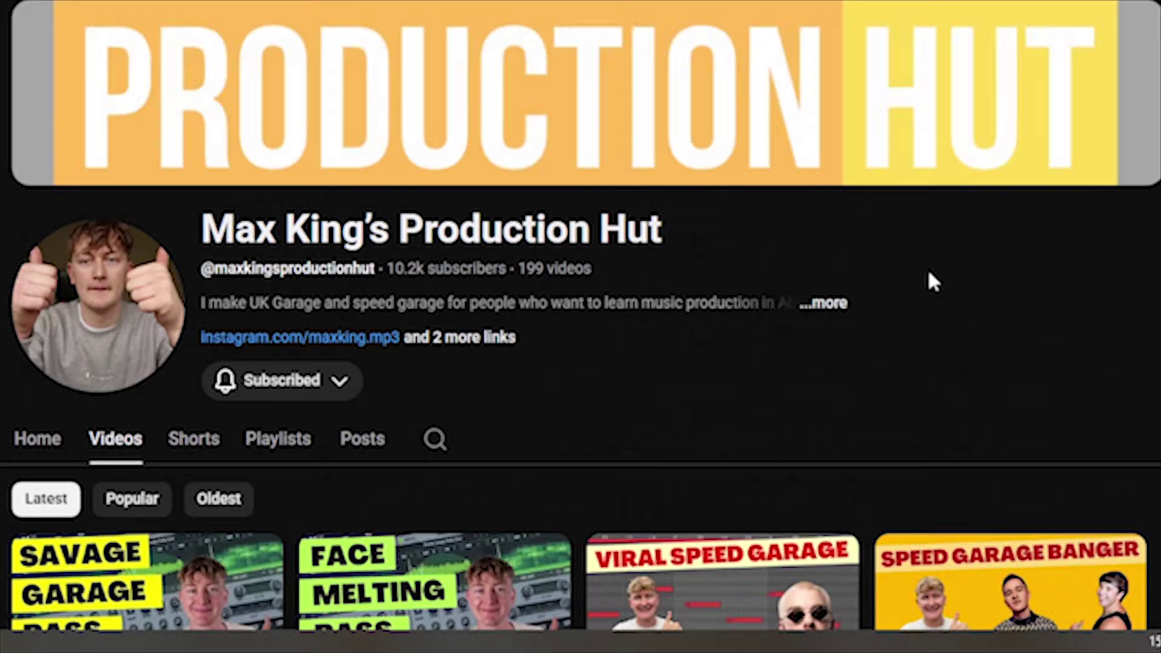
- Switch to YouTube and browse the latest videos on the Production Hut channel
scroll(929, 280, down, 2)
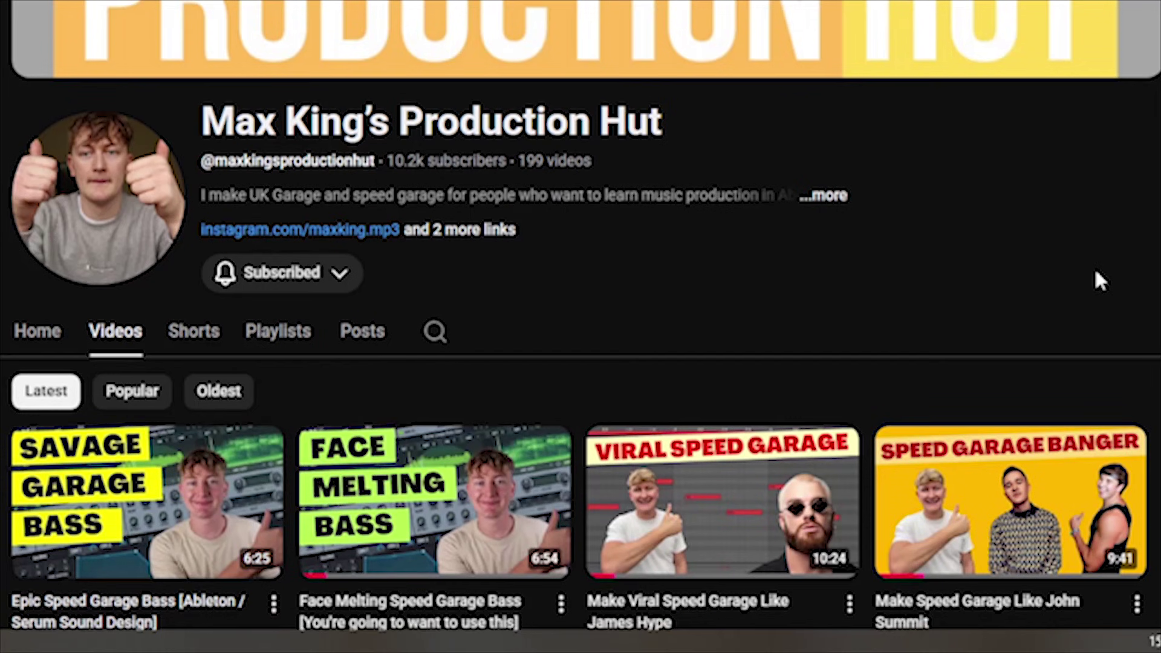
scroll(1096, 273, down, 9)
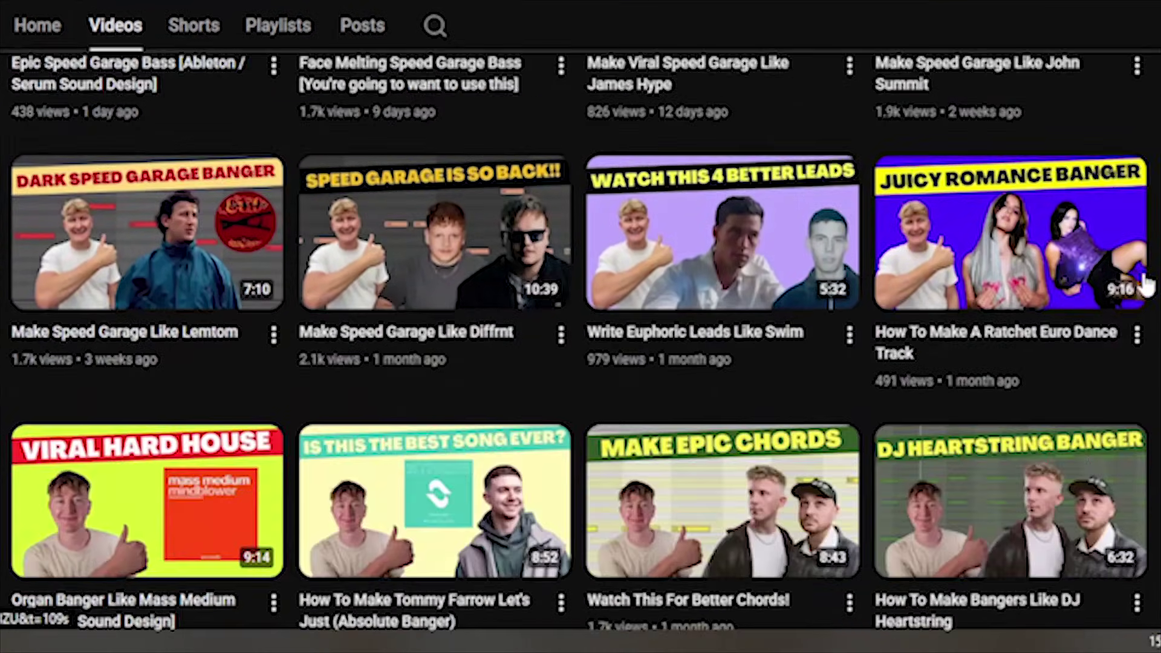
scroll(1144, 284, down, 10)
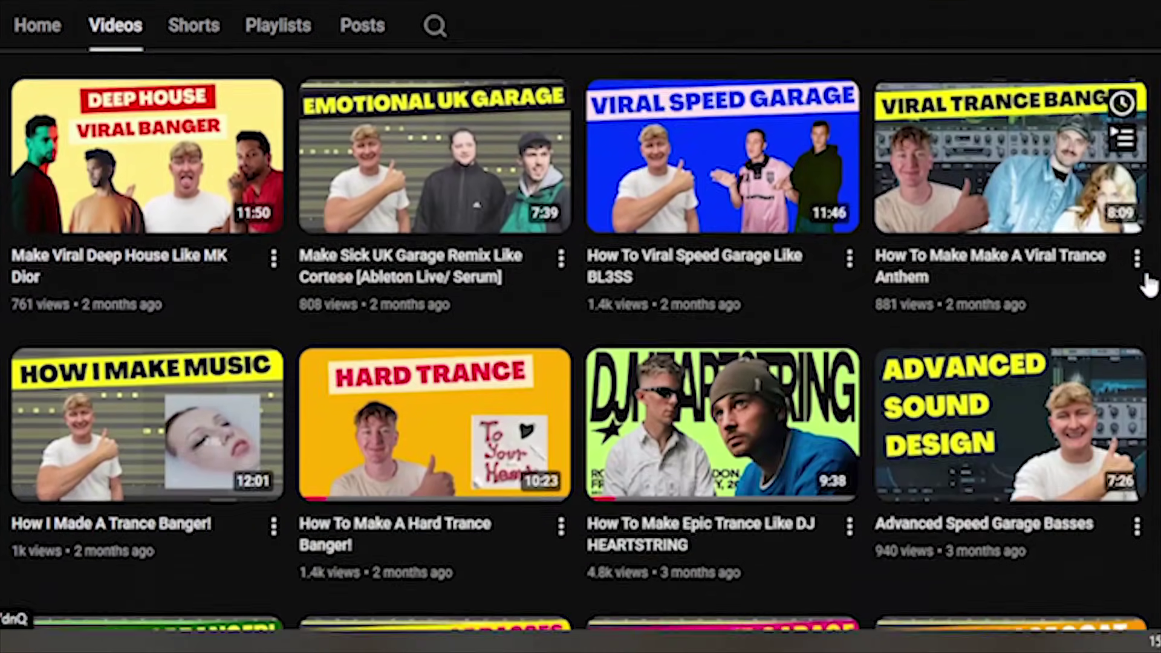
scroll(1144, 285, down, 7)
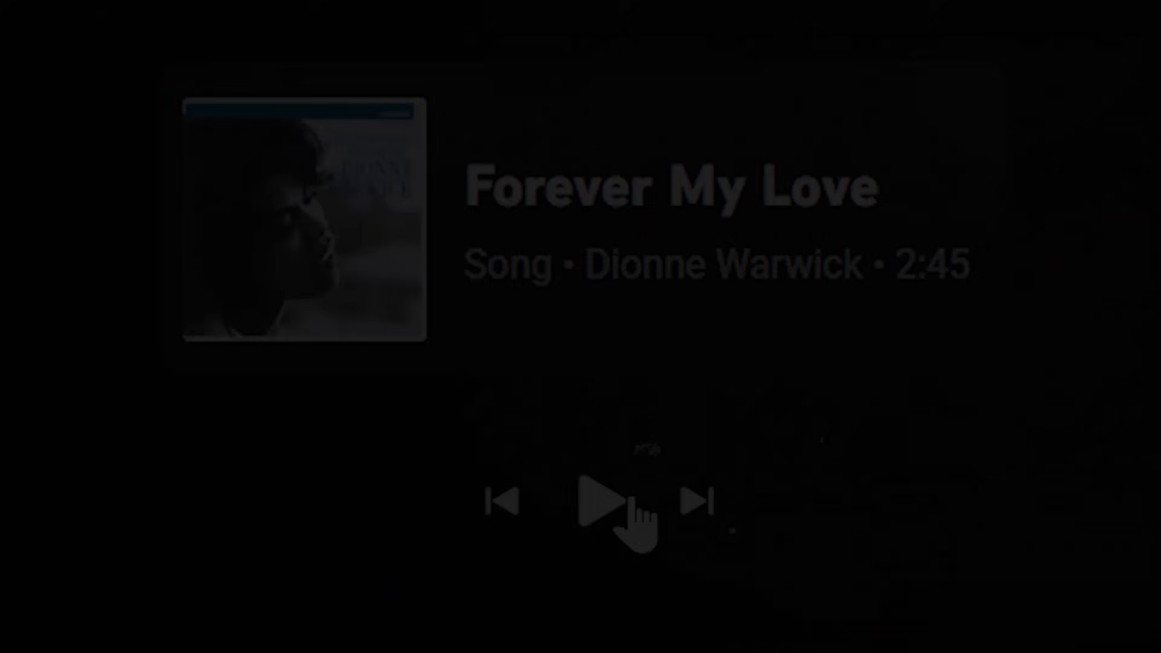
- Play the source song "Forever My Love" by Dionne Warwick
click(589, 493)
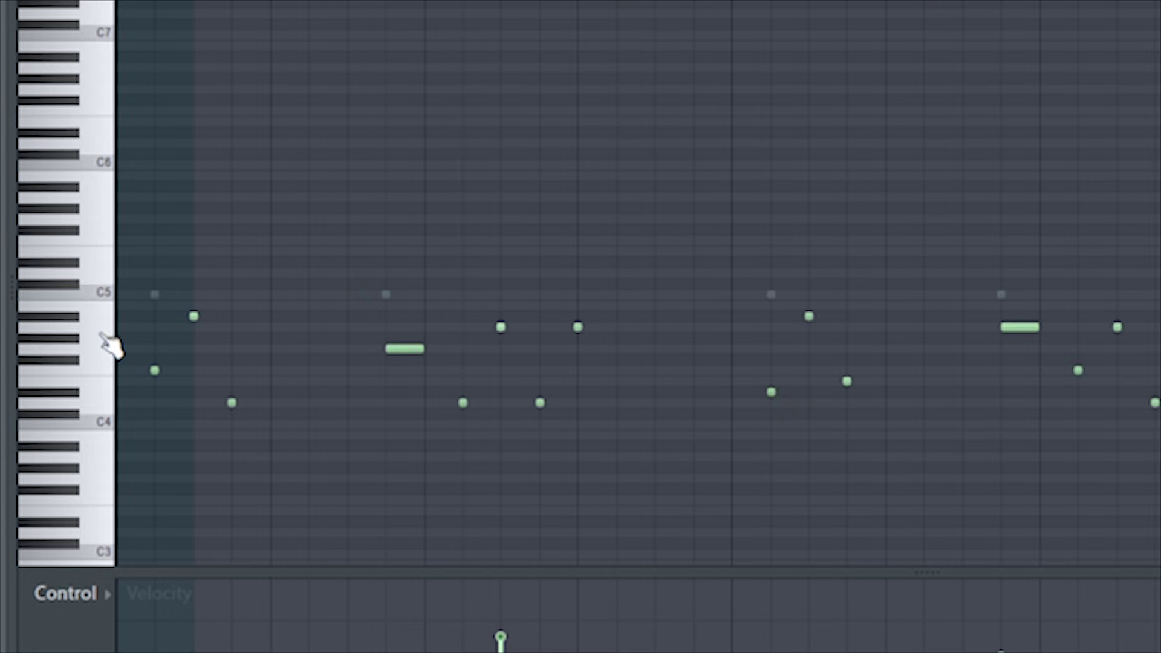
- Play back the percussion pattern, the KSHMR drum fills and the "Sammy Virji Isnt It #2" clip in the playlist
key(space)
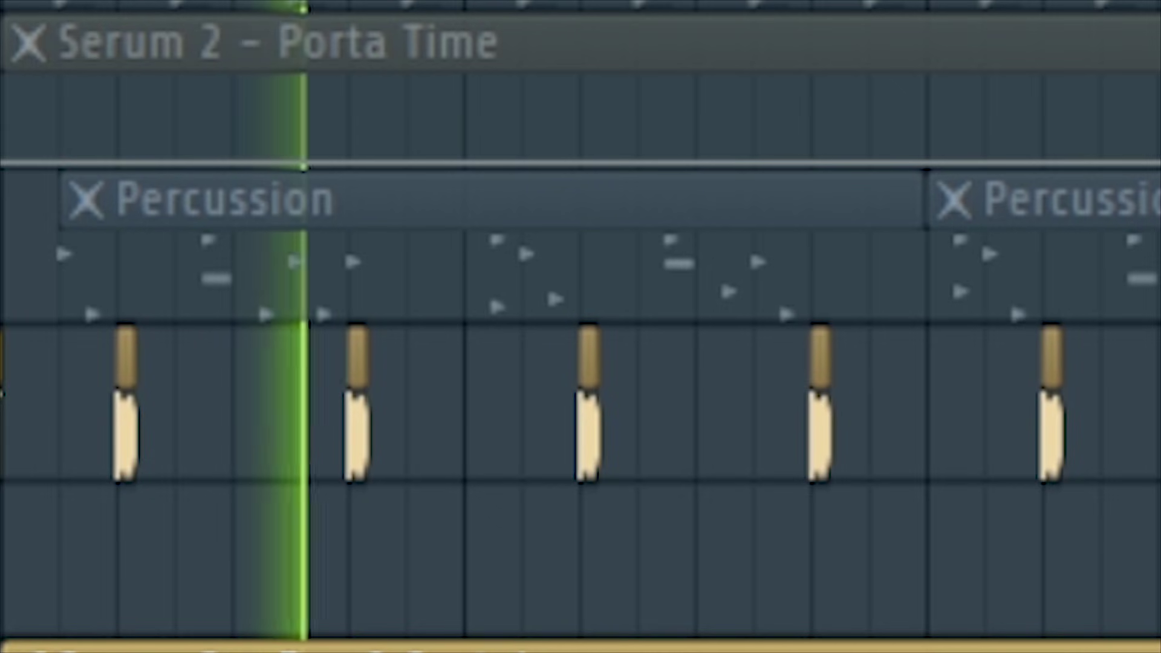
key(space)
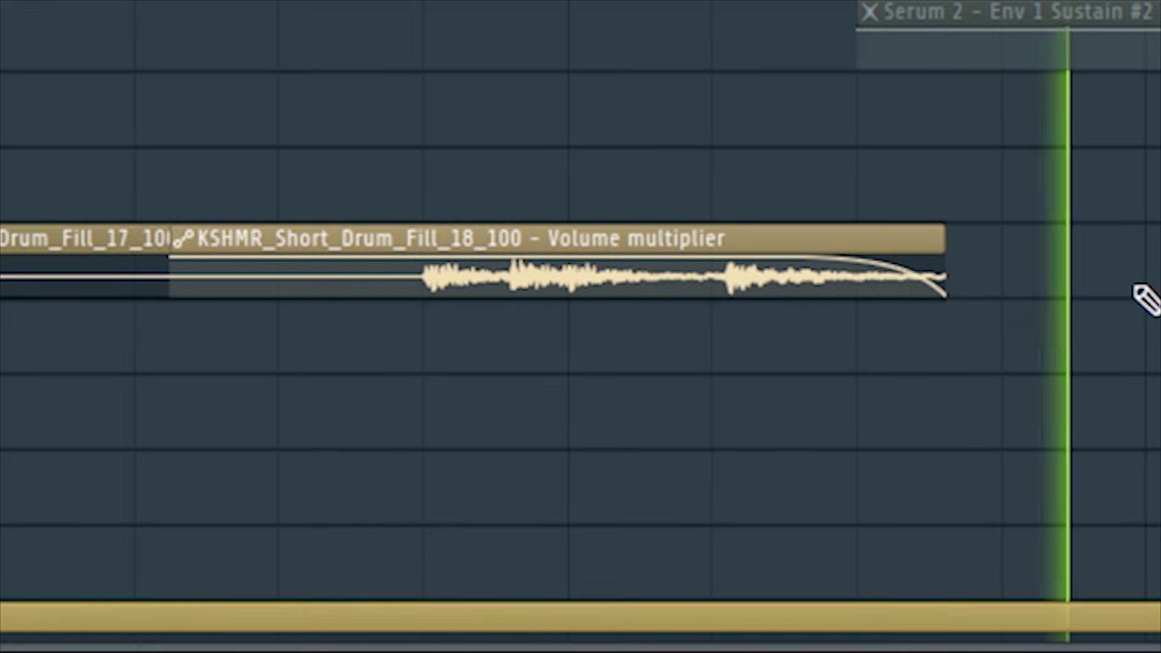
key(space)
drag(694, 238, 707, 368)
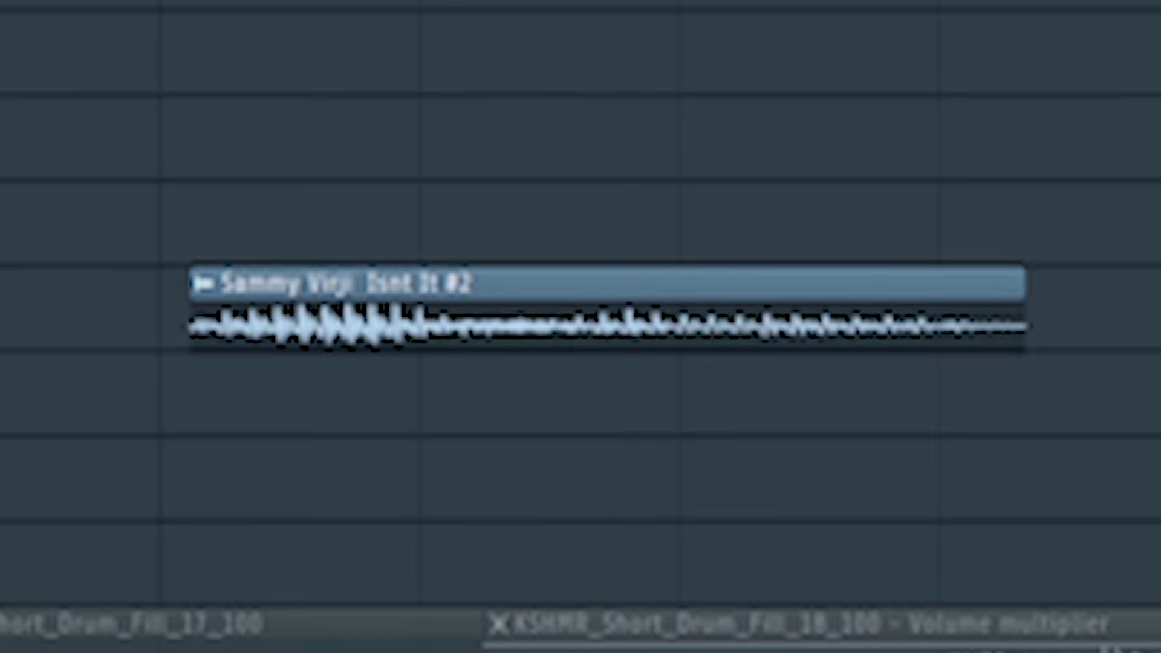
key(space)
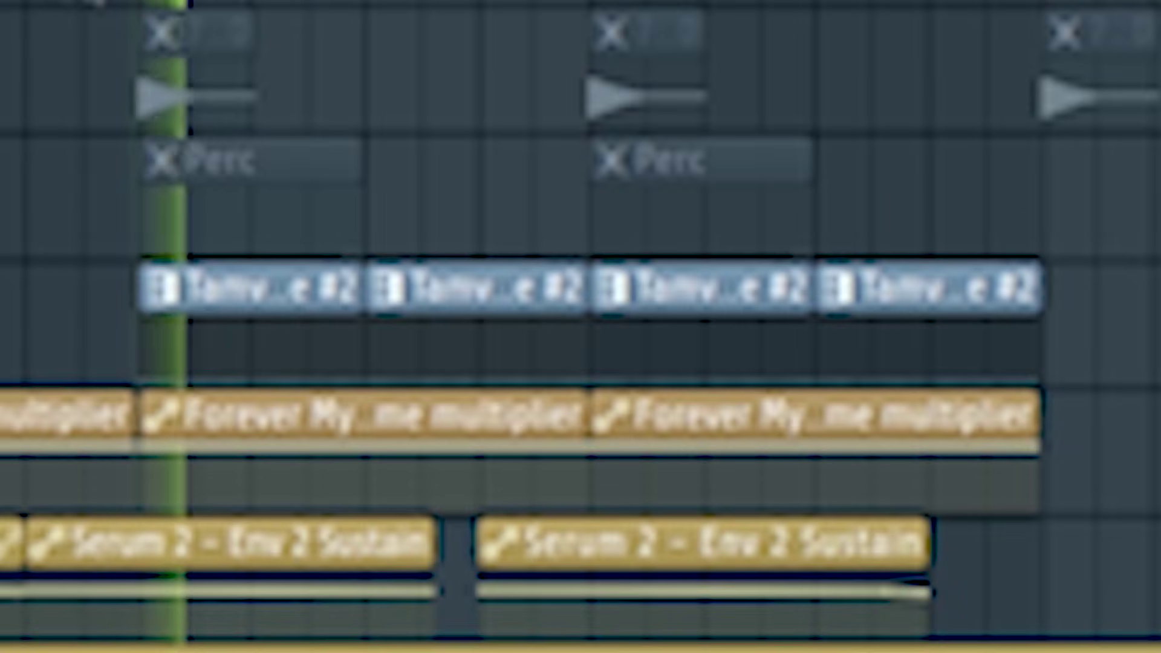